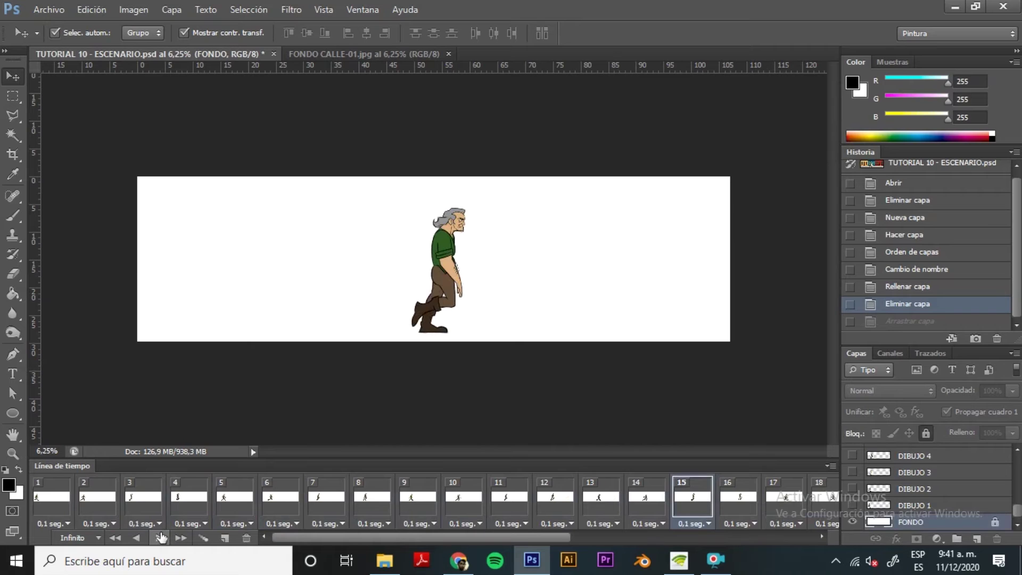
Copy the street artwork from FONDO CALLE-01.jpg into frame 1 of TUTORIAL 10 - ESCENARIO.psd and position it over the canvas.
left_click(51, 503)
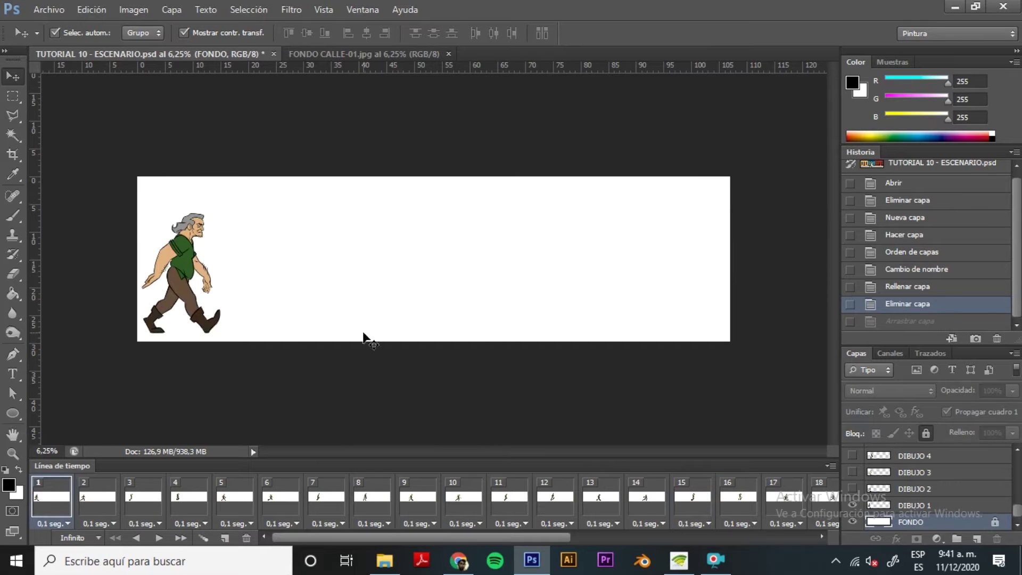
left_click(365, 52)
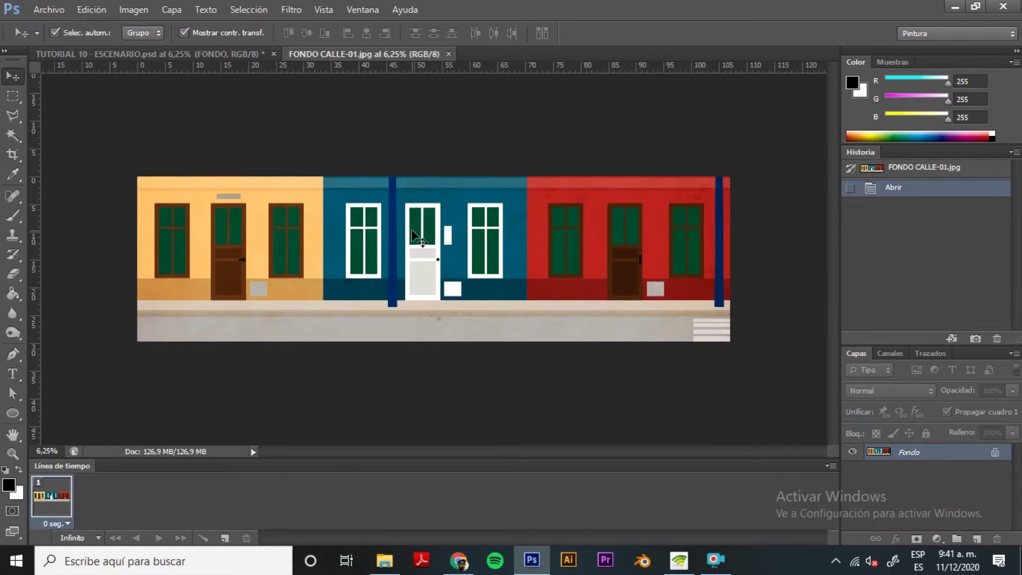
left_click_drag(423, 236, 275, 203)
left_click_drag(286, 255, 418, 241)
Nudge the street background horizontally until its side edges line up with the canvas.
key("shift+Right")
key("shift+Right")
key("shift+Right")
key("shift+Right")
key("shift+Right")
key("shift+Right")
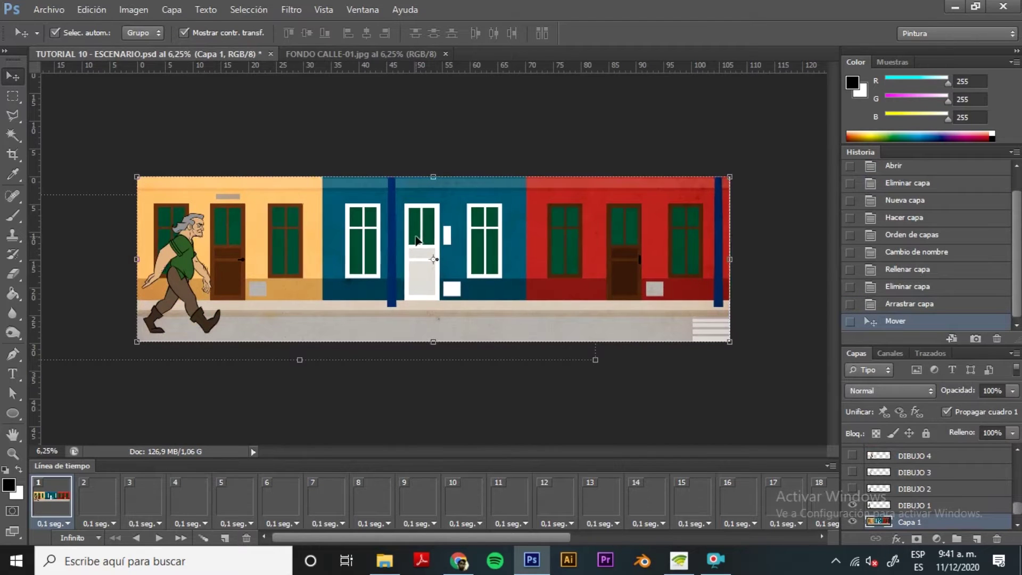
key("shift+Left")
key("shift+Left")
key("shift+Left")
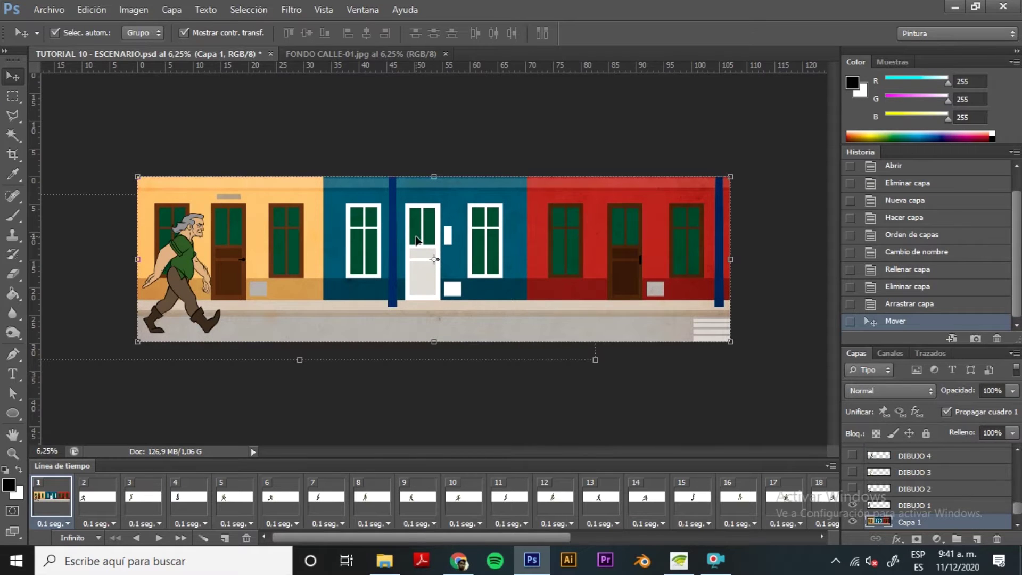
Try nudging the street background up and back down to check its fit against the canvas edges.
left_click(659, 306)
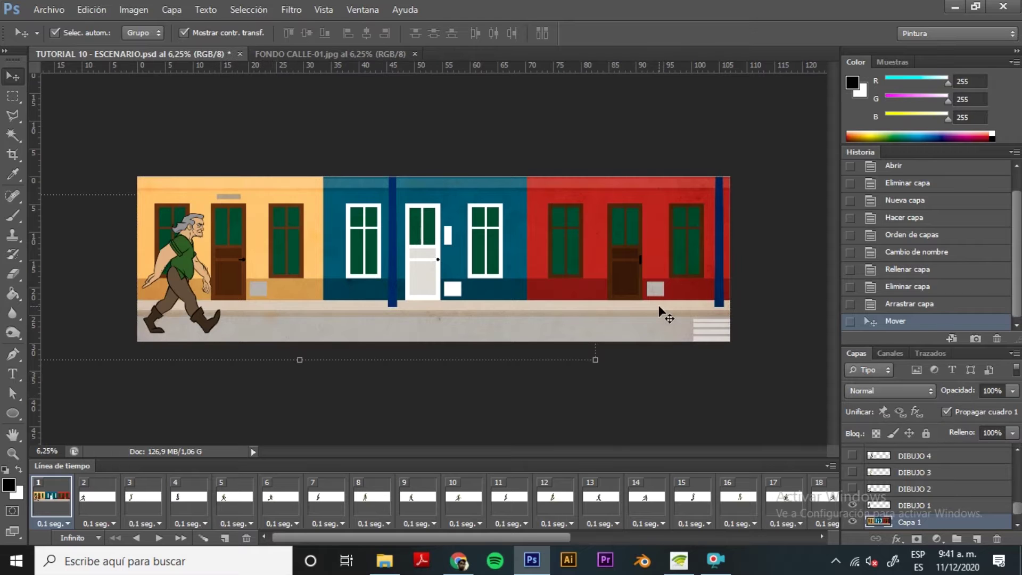
key("shift+Up")
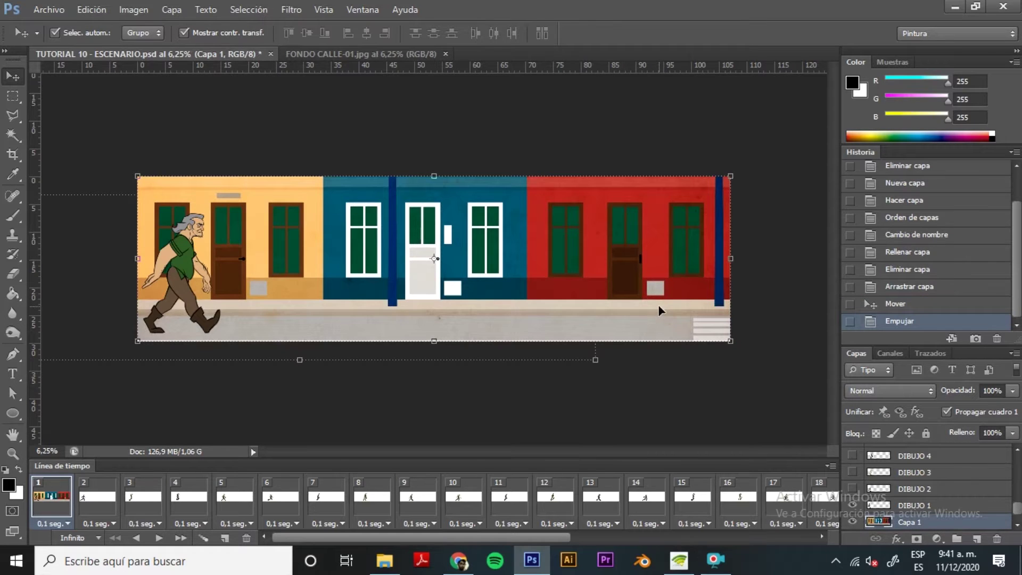
left_click(741, 406)
left_click(675, 290)
key("shift+Down")
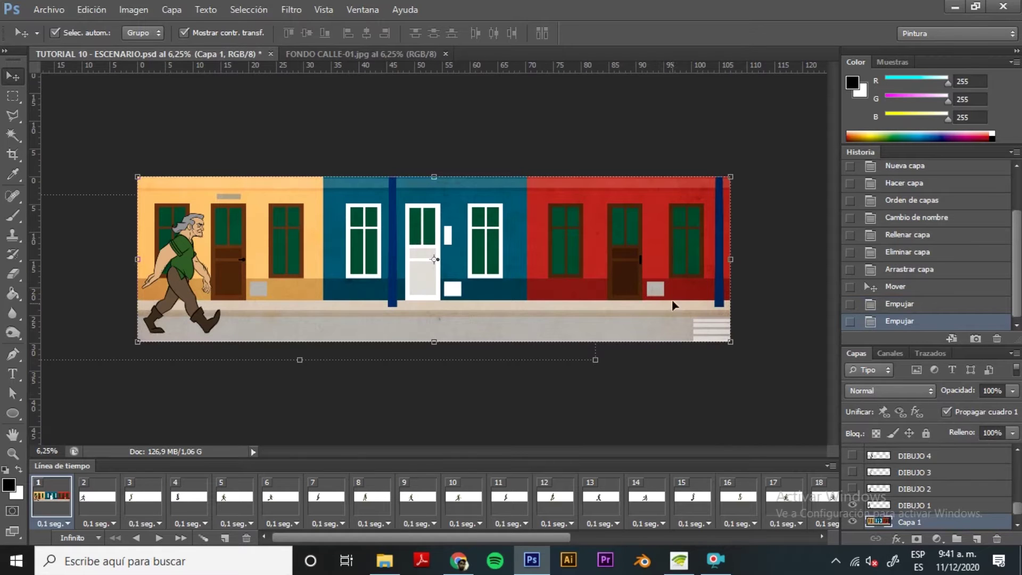
left_click(710, 382)
left_click(670, 253)
Make the street layer Capa 1 visible in frames 2 to 32 of the animation.
left_click(85, 497)
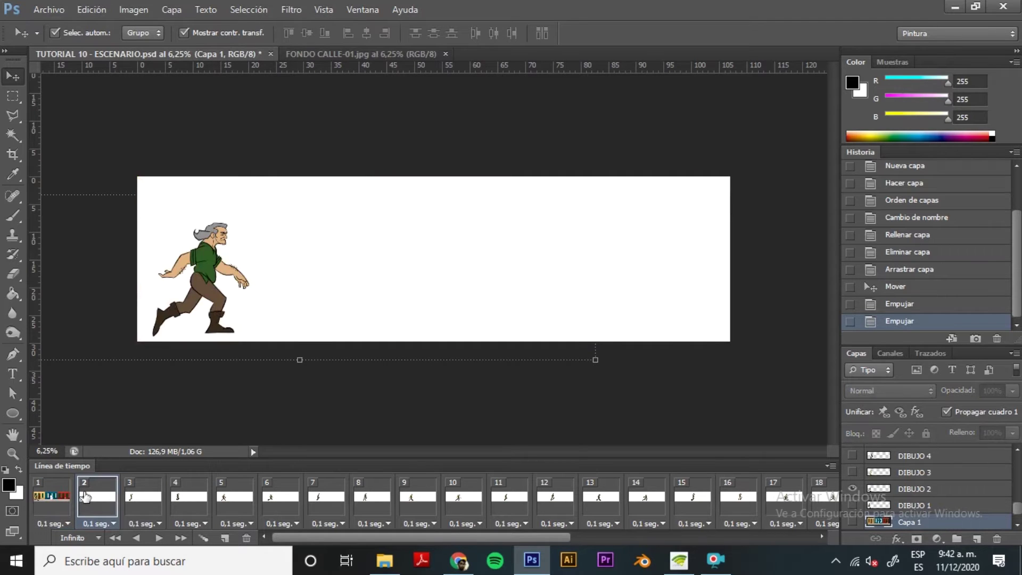
left_click_drag(564, 536, 813, 529)
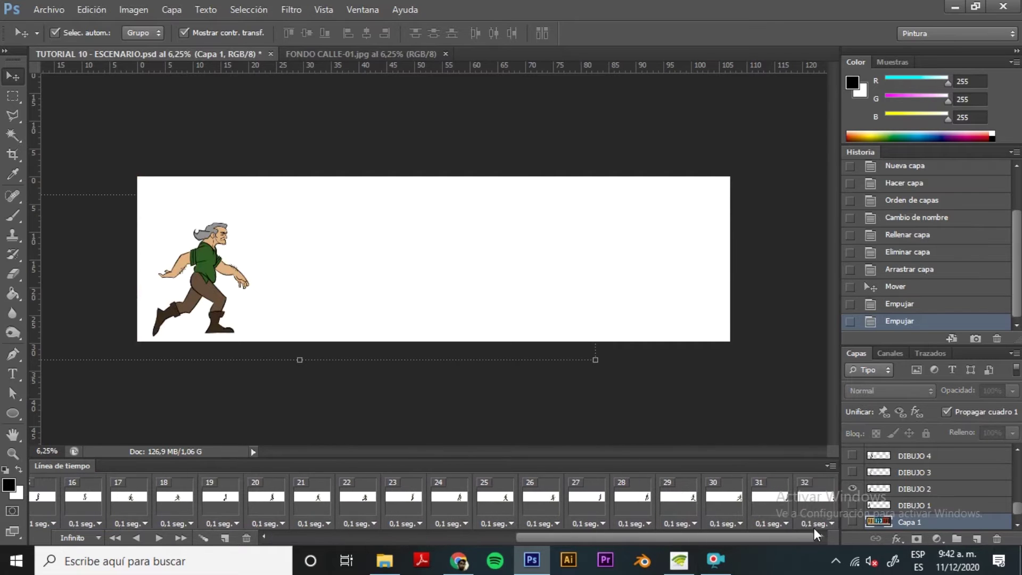
left_click(809, 512, "shift")
scroll(916, 483, "down", 1)
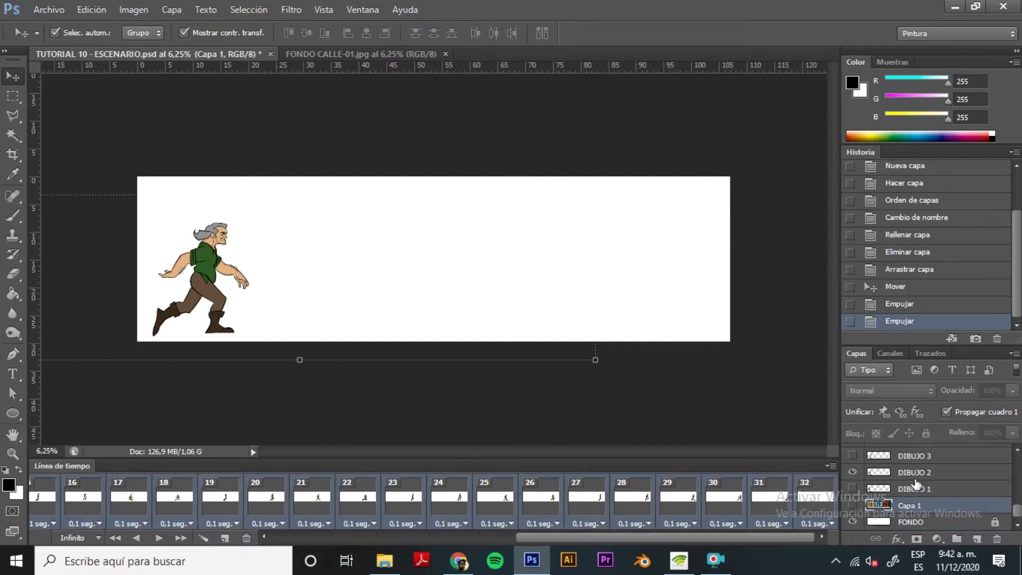
left_click(852, 506)
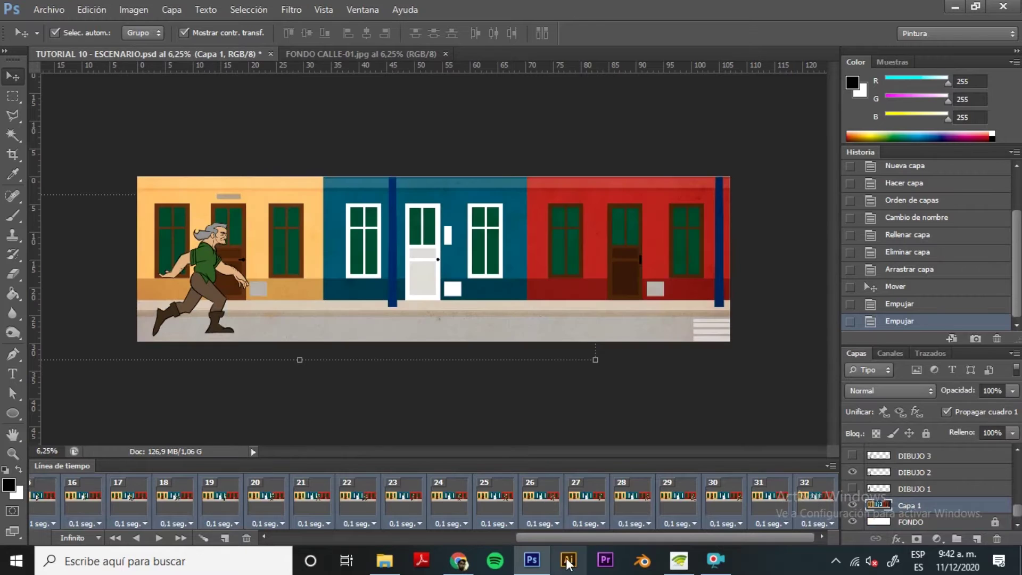
Preview the walking animation over the street background starting from frame 1, and stop playback.
left_click(473, 537)
left_click(44, 516)
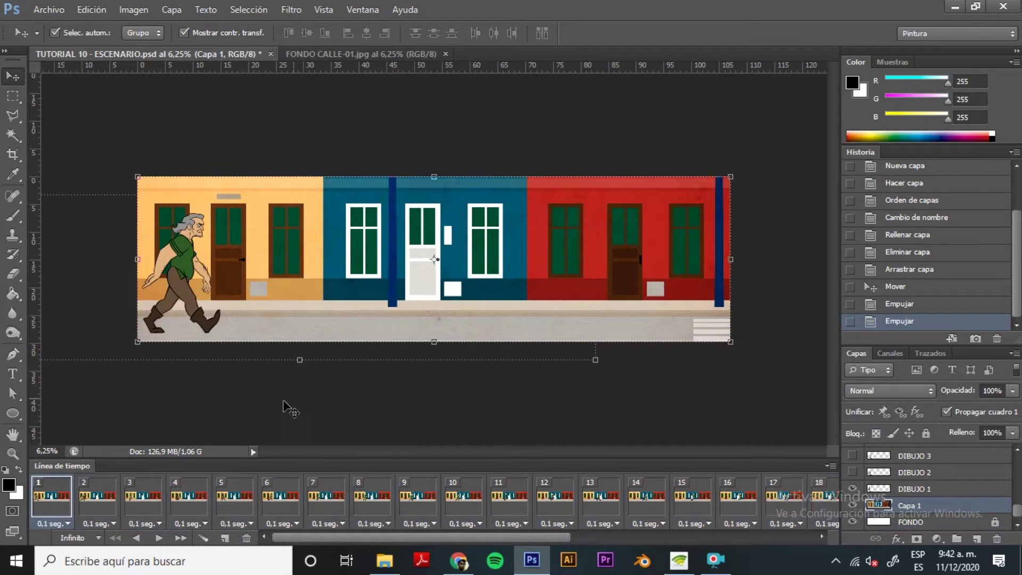
left_click(300, 400)
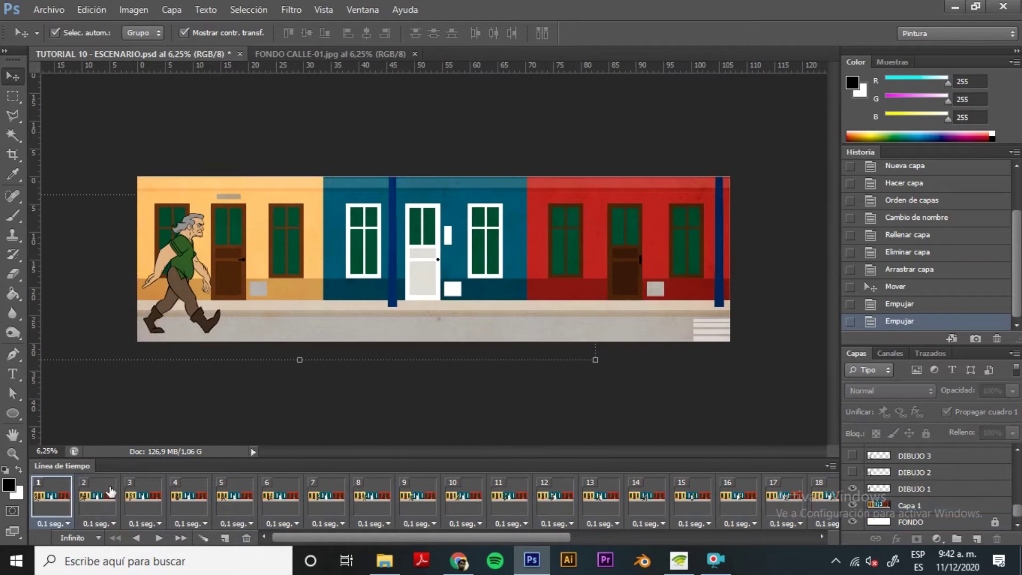
left_click(158, 537)
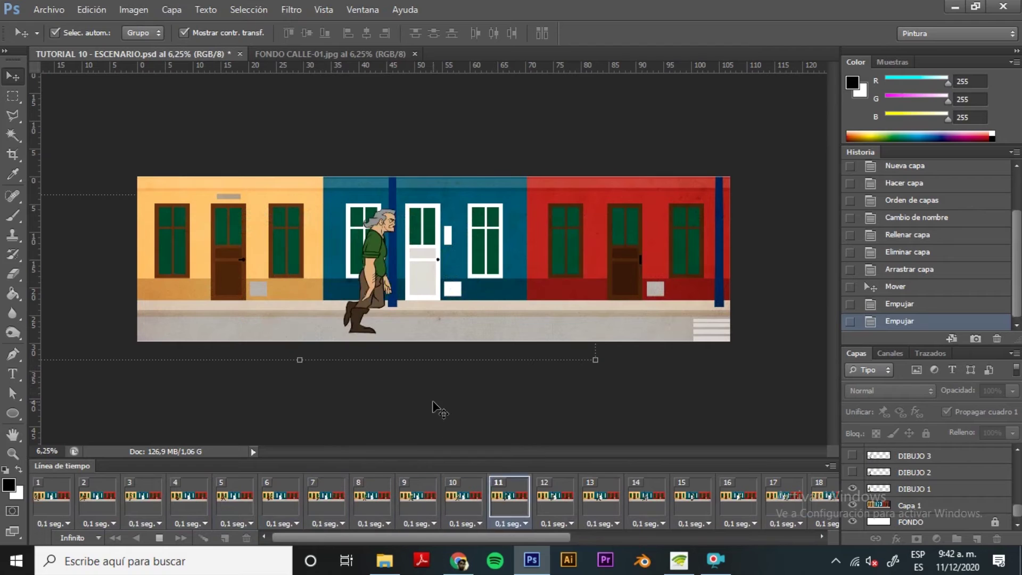
left_click(158, 538)
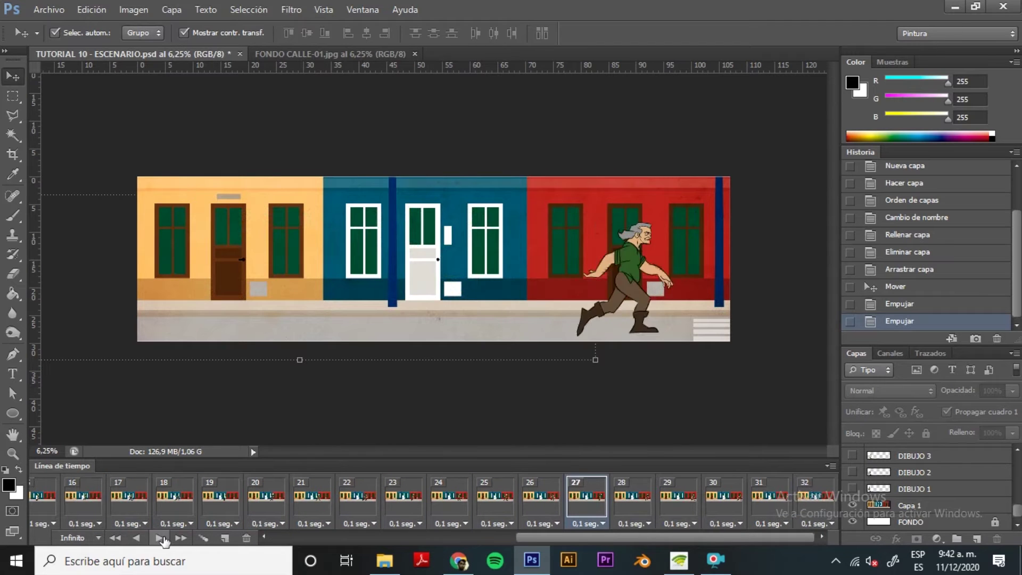
Replay the walk from frame 1 at 8,33% zoom to check how the character reads against the street.
scroll(492, 525, "left", 5)
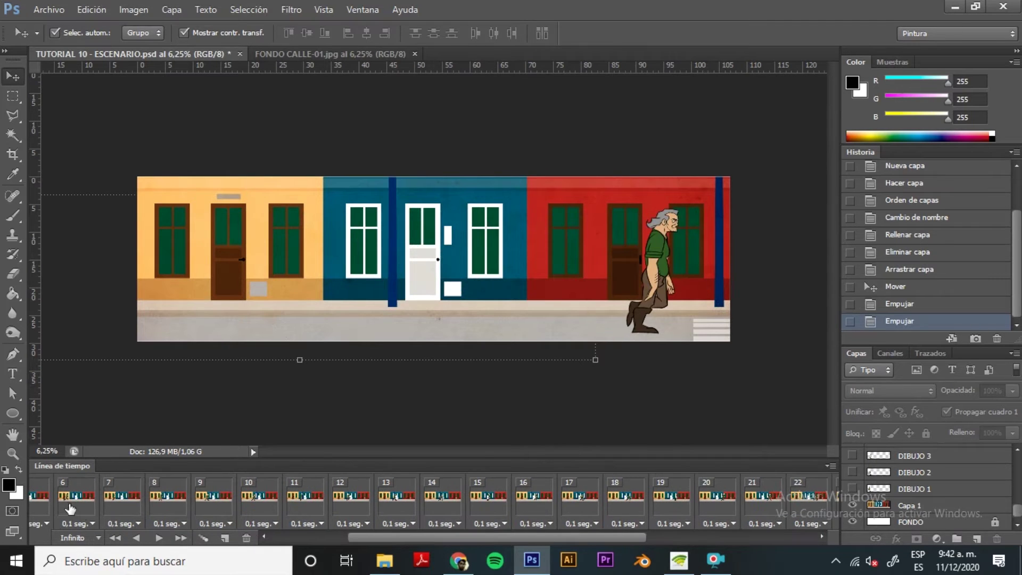
left_click_drag(446, 539, 229, 546)
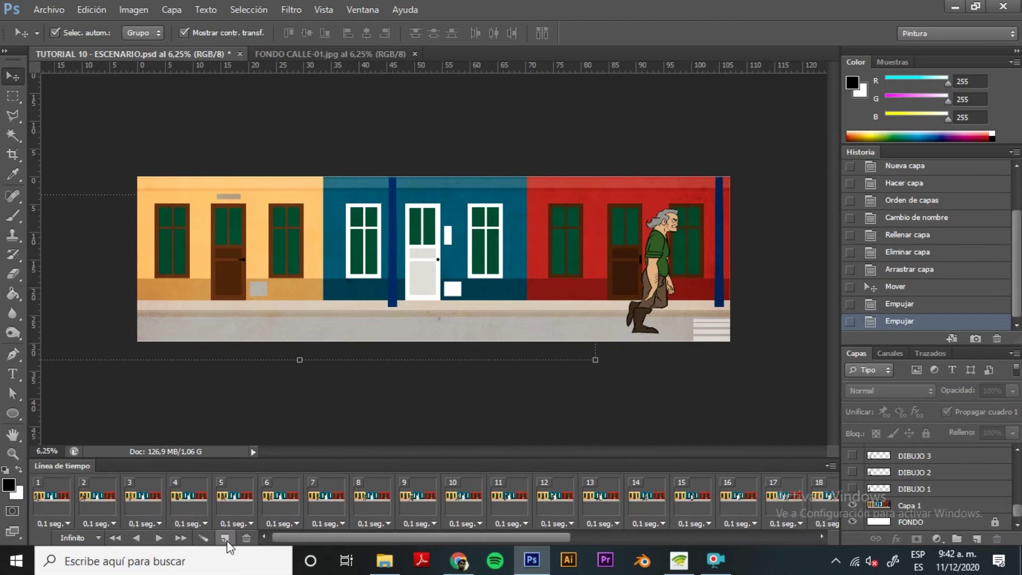
left_click(52, 496)
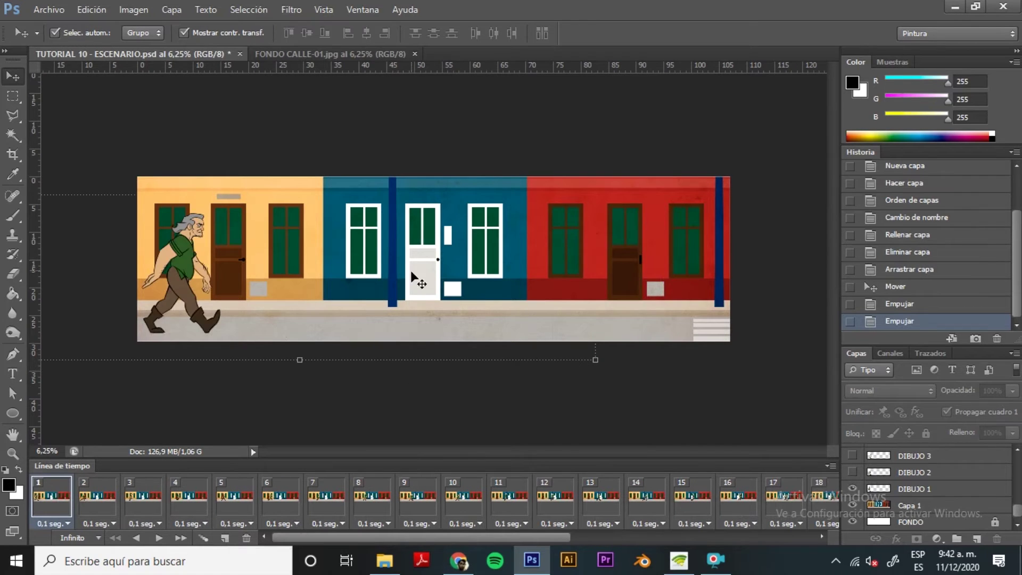
scroll(418, 298, "up", 1)
left_click_drag(419, 319, 399, 325)
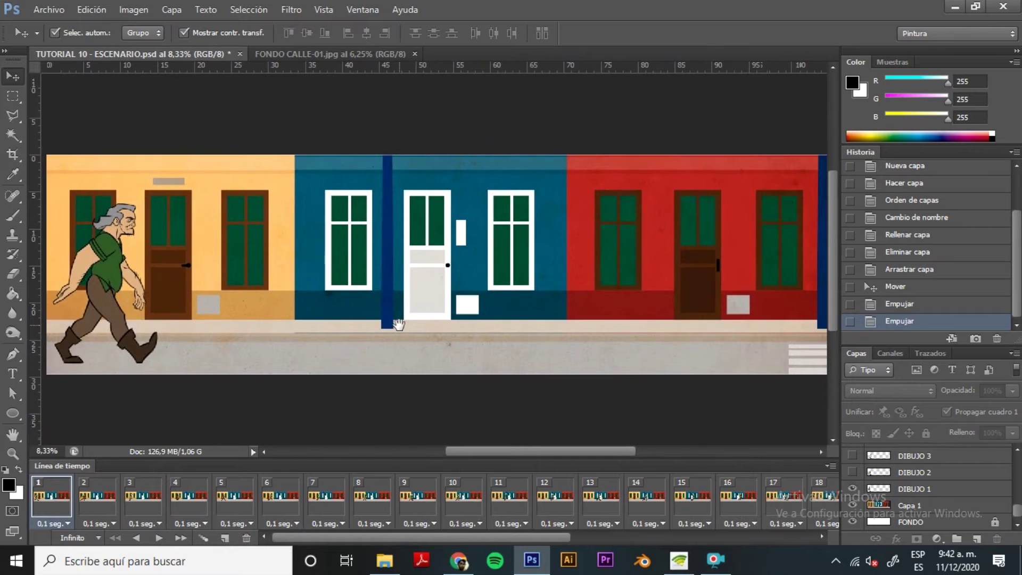
left_click(160, 538)
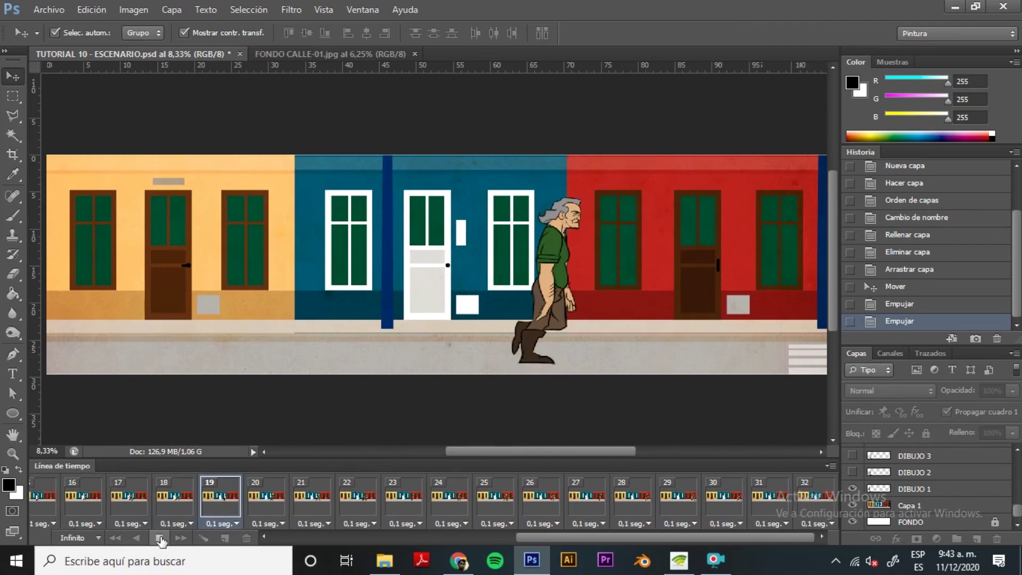
In frame 1, add a Brightness/Contrast adjustment above Capa 1 with brightness -71 and contrast -12.
left_click_drag(538, 535, 294, 537)
left_click(51, 501)
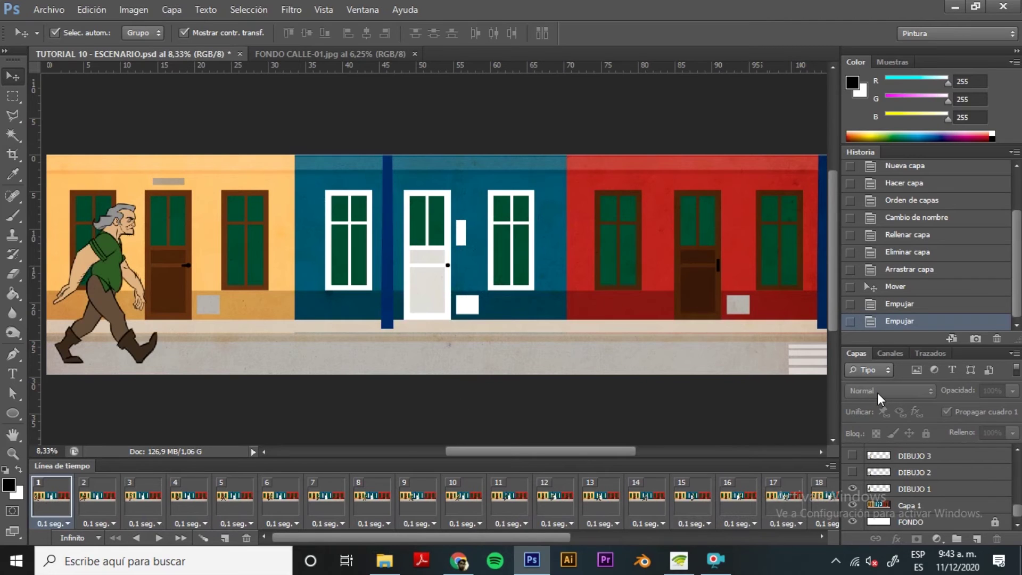
left_click(924, 508)
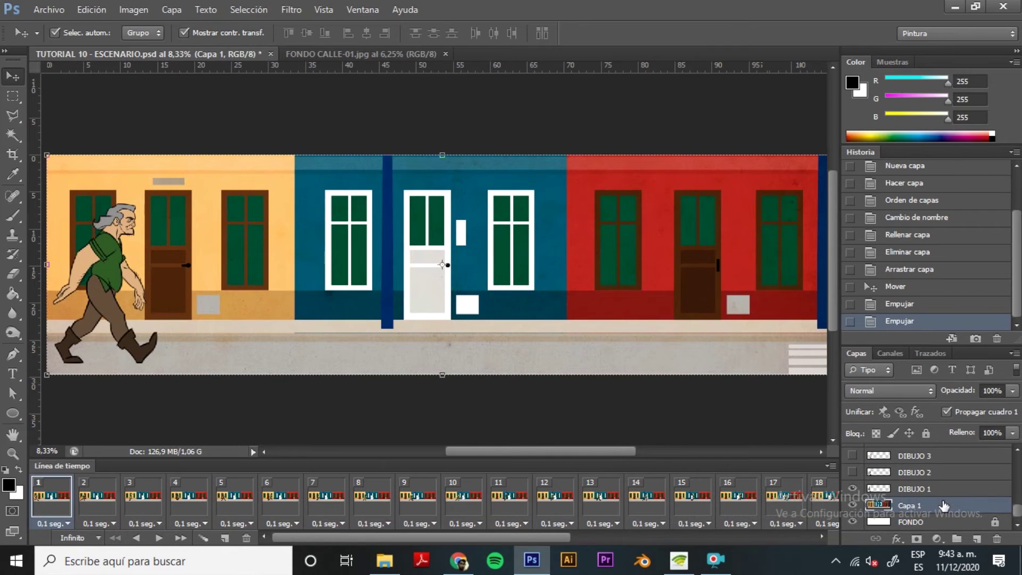
left_click(938, 538)
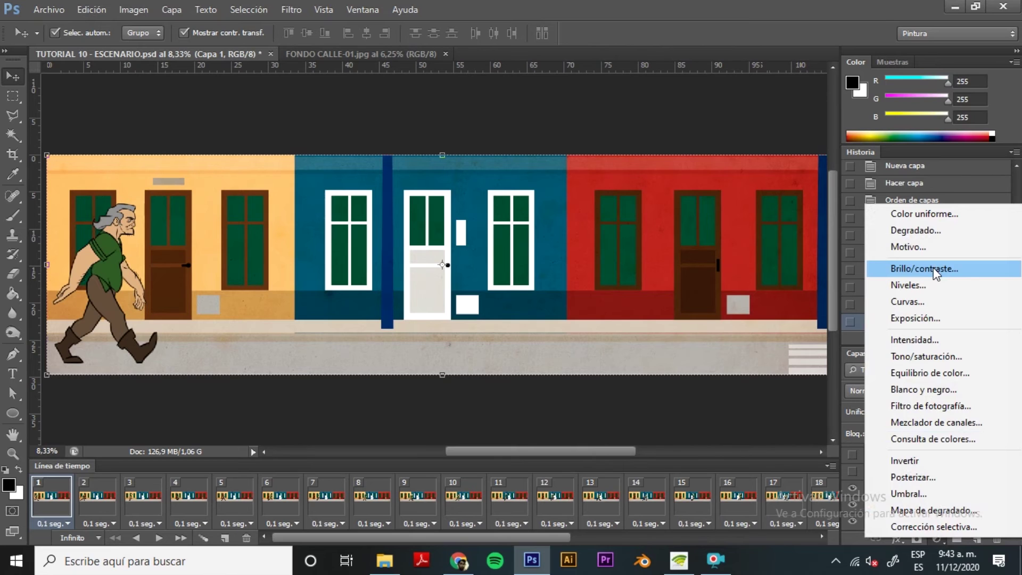
left_click(933, 267)
left_click_drag(758, 147, 737, 175)
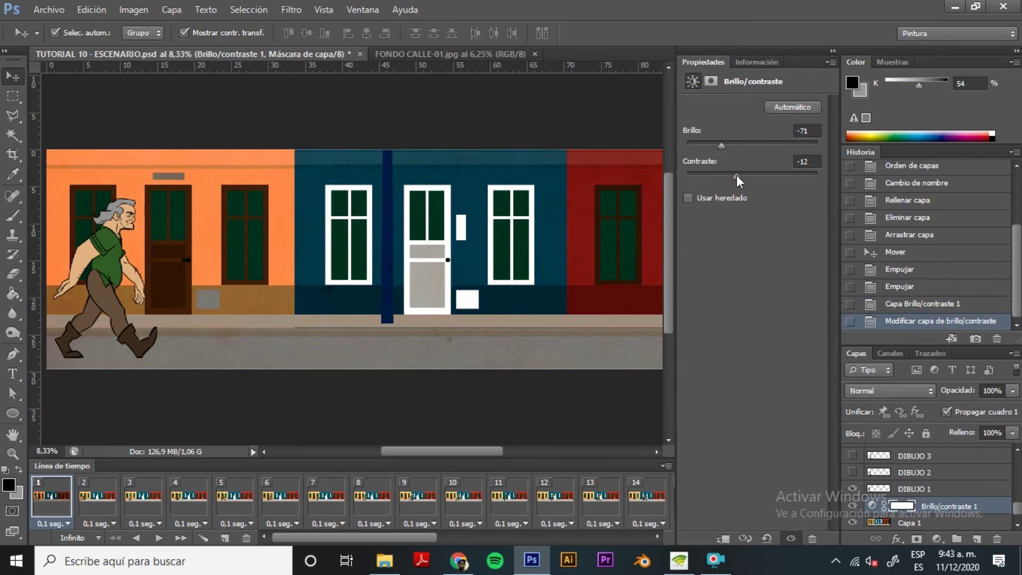
Add a Color Balance adjustment above it, setting the shadows to cyan-red -35, magenta-green -15 and yellow-blue +29.
left_click(937, 540)
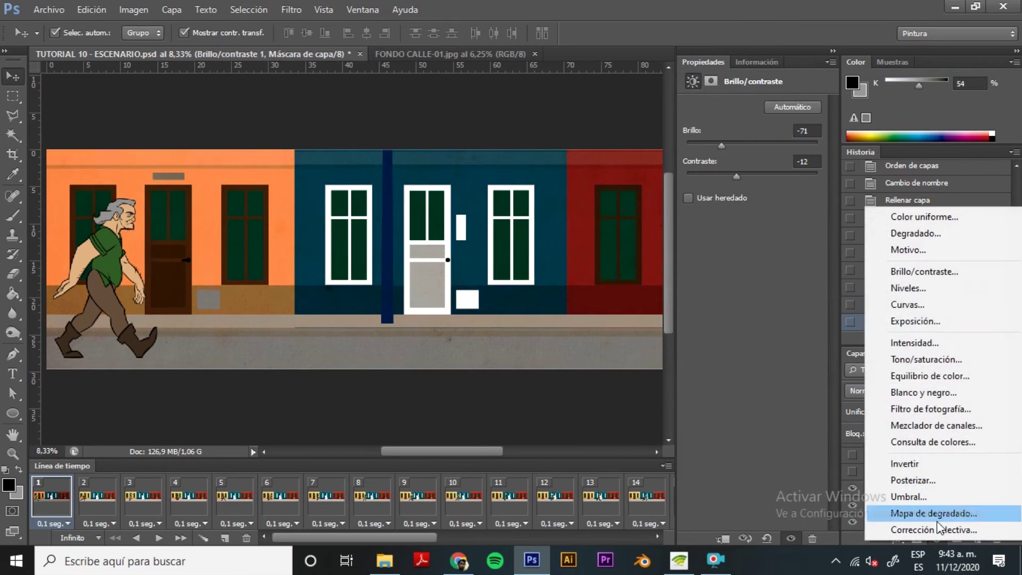
left_click(937, 374)
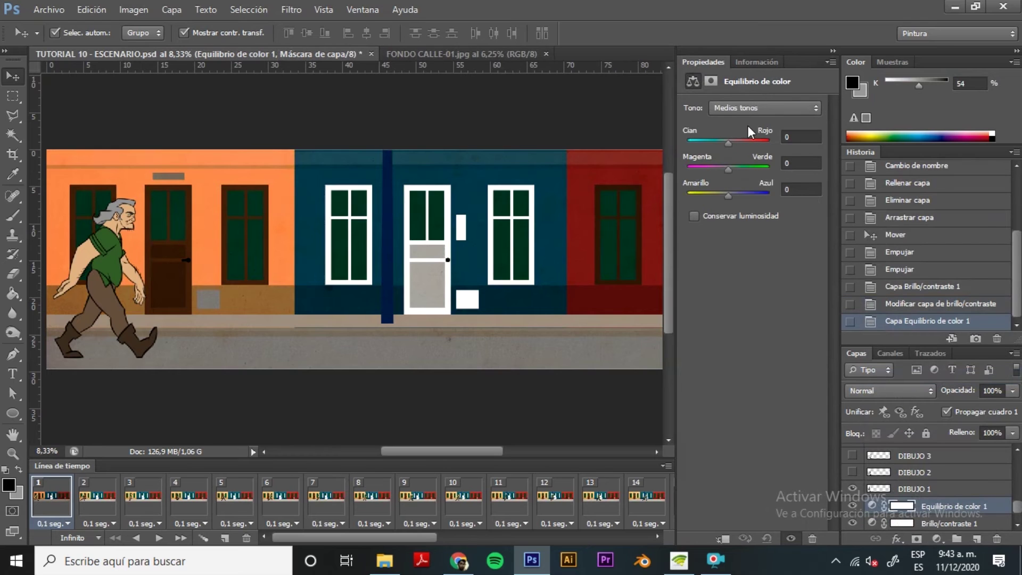
left_click(739, 127)
left_click_drag(732, 197, 714, 145)
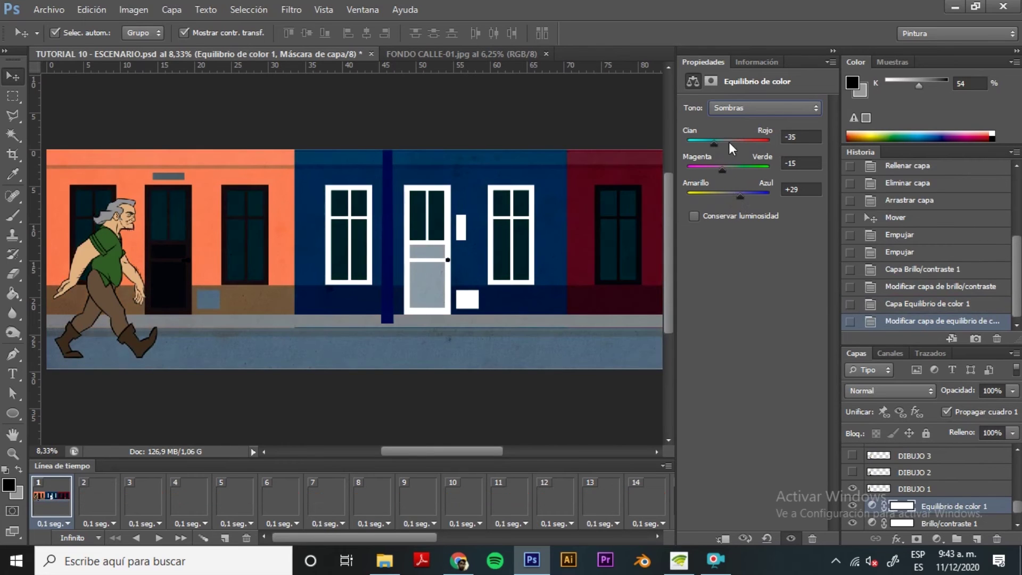
Set the Color Balance midtones to magenta-green +15 and yellow-blue -35, and adjust the cyan-red balance.
left_click(797, 107)
left_click(772, 140)
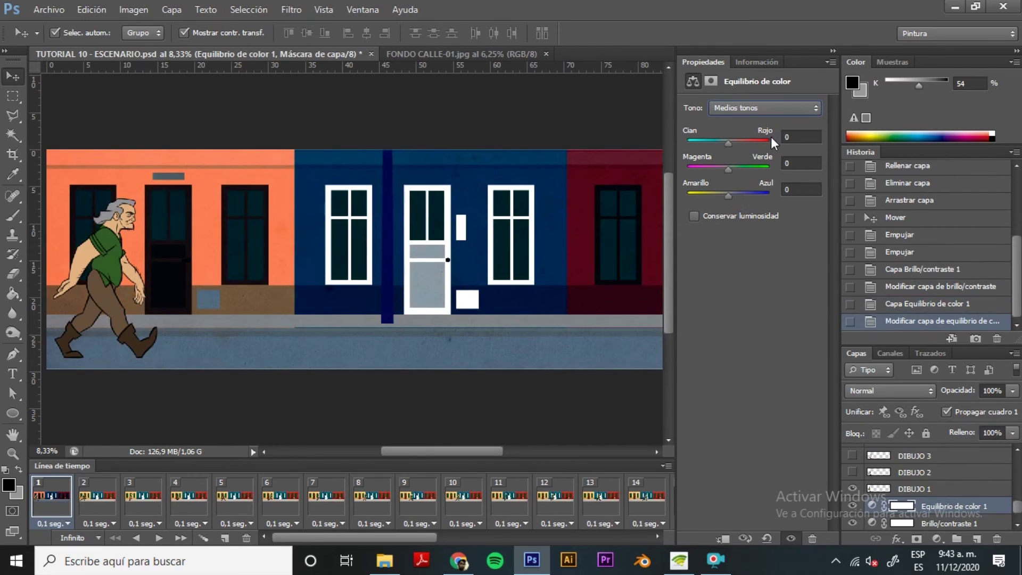
left_click_drag(727, 193, 718, 193)
left_click(733, 168)
left_click(737, 139)
Shift the Color Balance highlights slightly towards yellow and collapse the adjustment's properties.
left_click(745, 108)
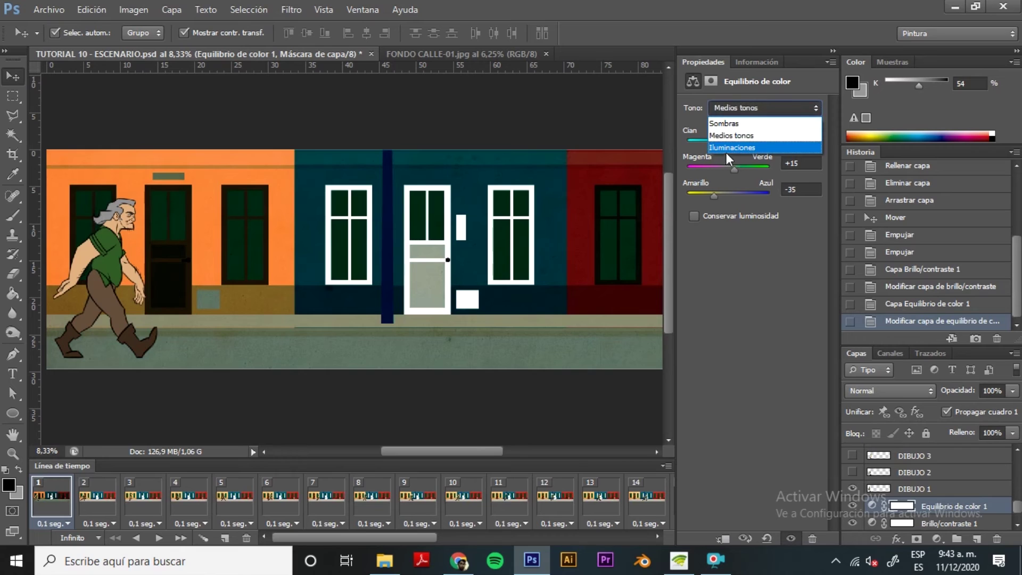
left_click(733, 143)
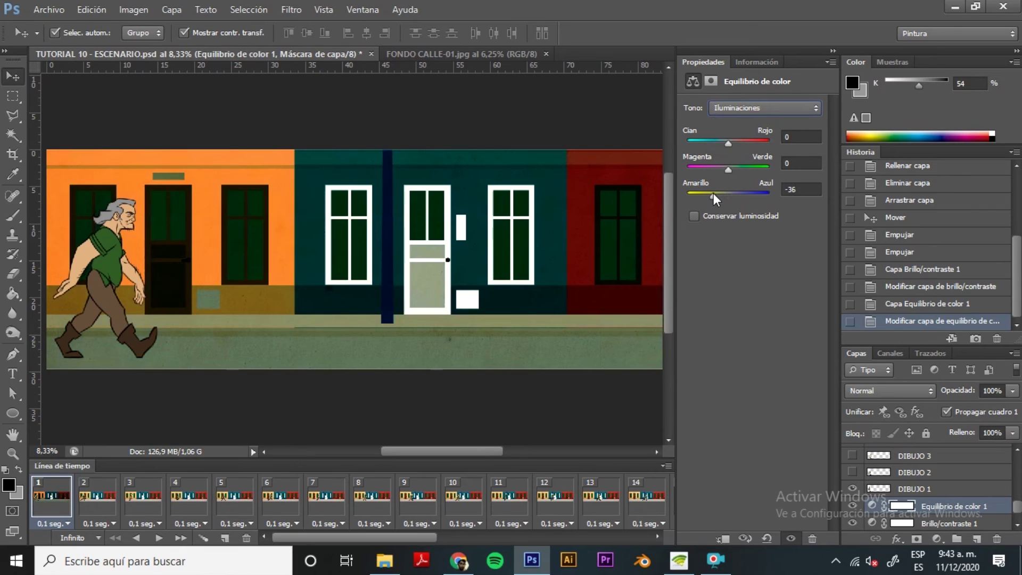
left_click_drag(714, 193, 723, 192)
left_click(830, 62)
left_click(857, 127)
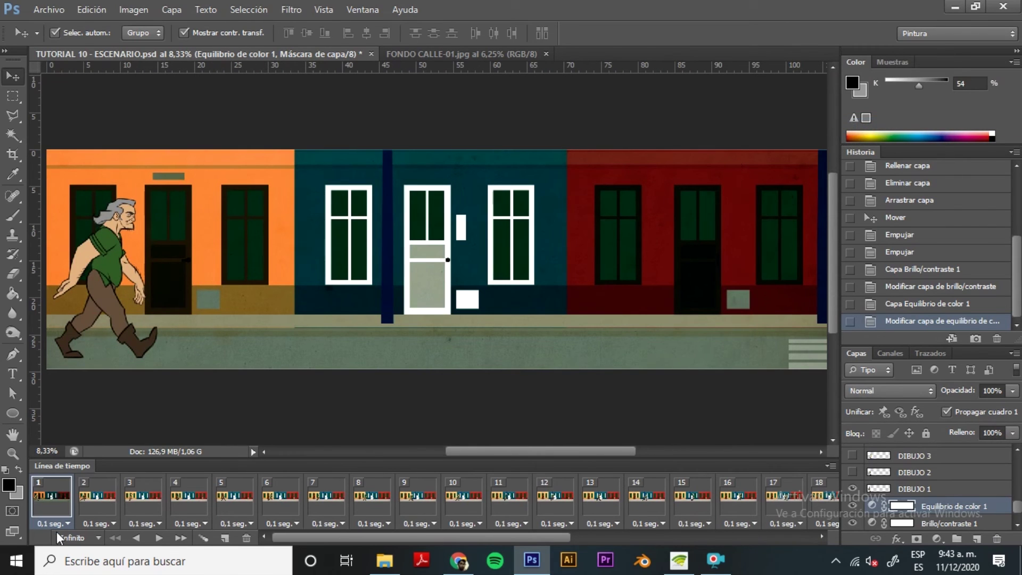
Make the Color Balance and Brightness/Contrast adjustment layers visible in all frames from frame 2 onward.
left_click(96, 499)
left_click_drag(352, 542, 328, 524)
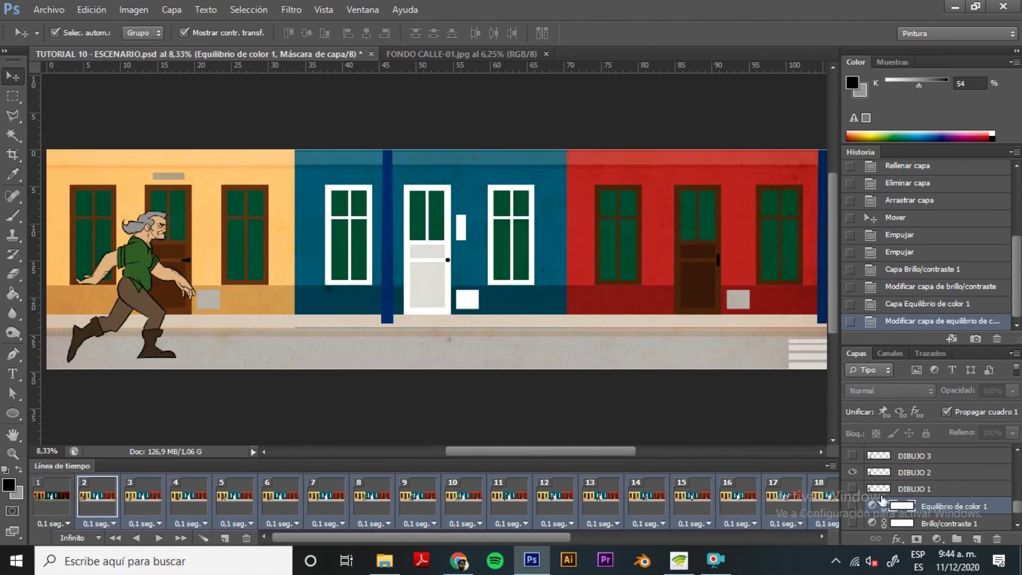
left_click(852, 505)
left_click(852, 523)
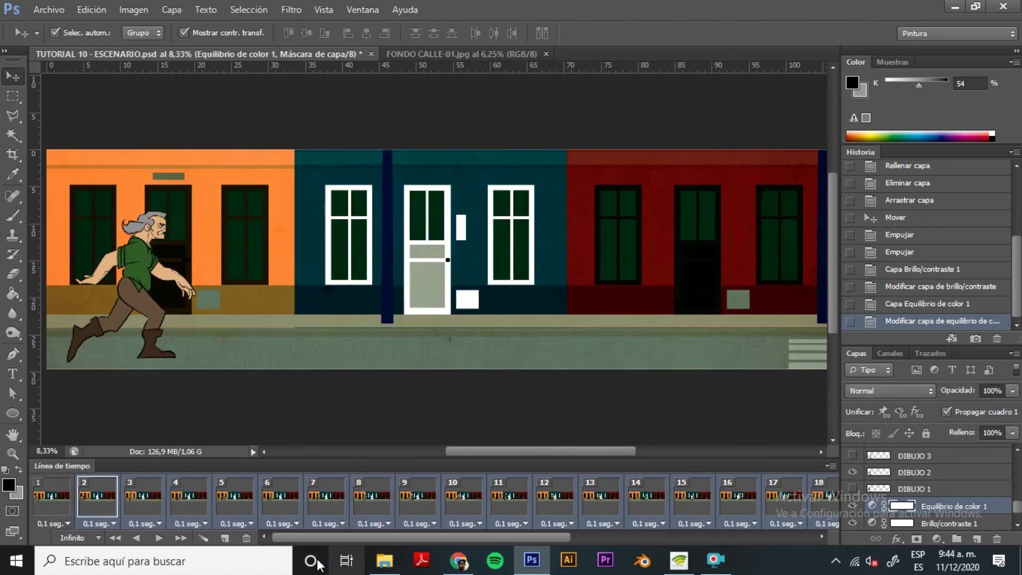
Play the animation from frame 1 to review the darkened street behind the walking character.
left_click(115, 537)
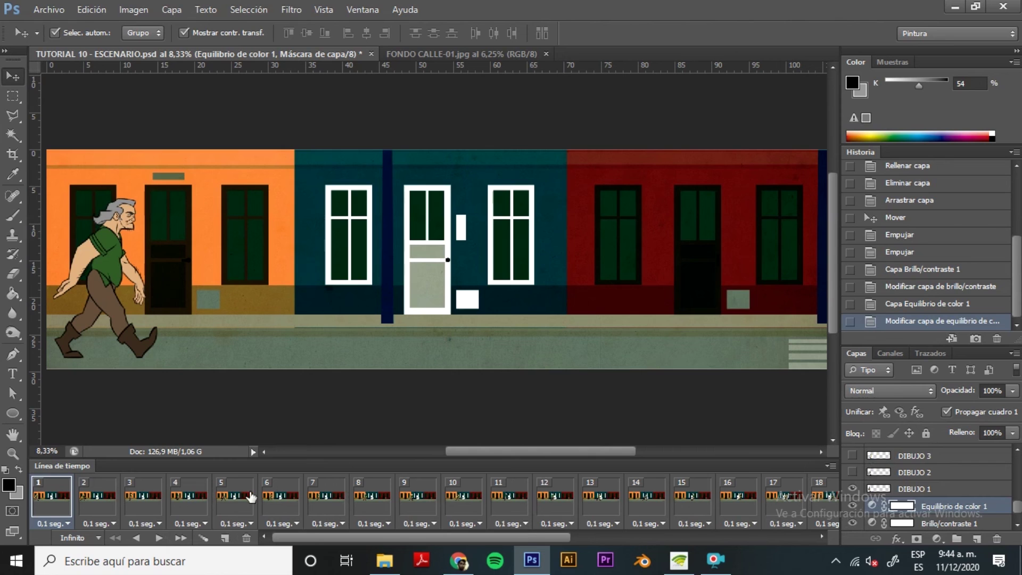
left_click(160, 539)
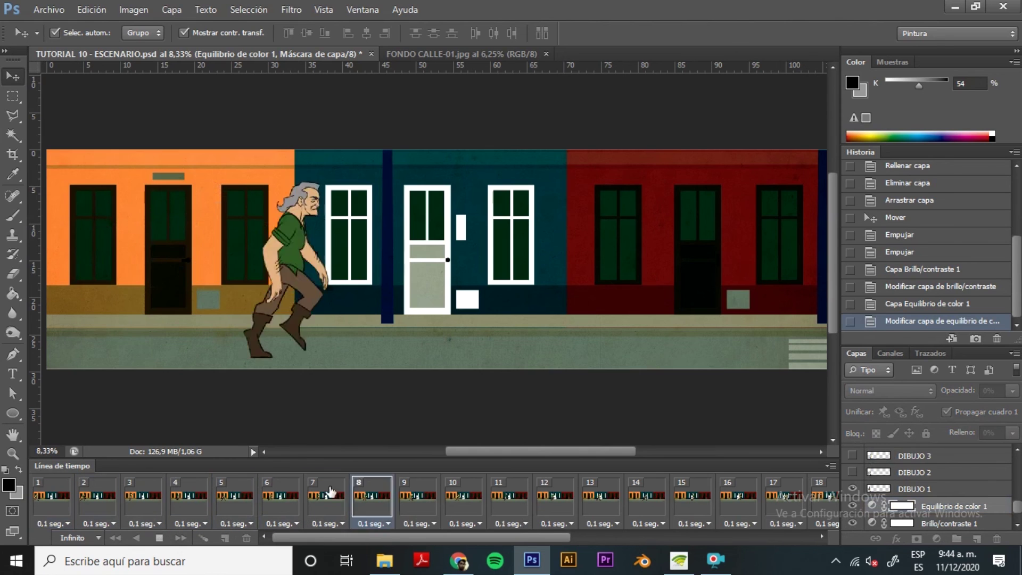